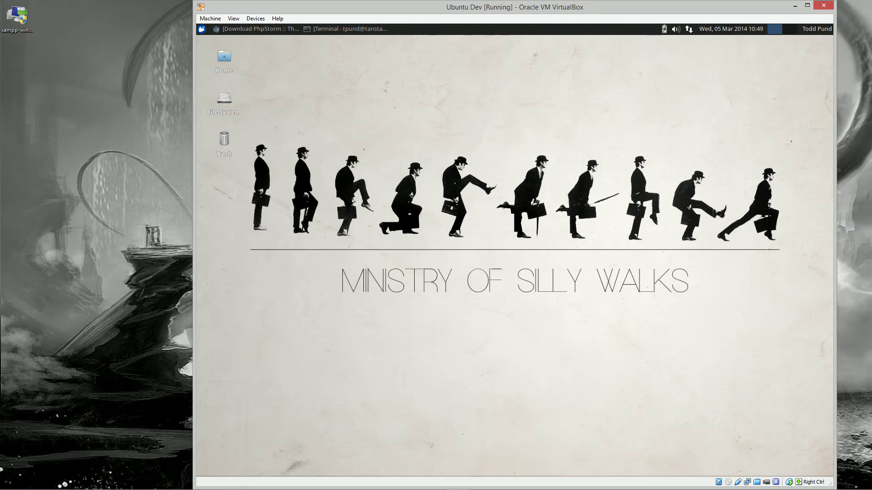
Switch the Ubuntu Dev VM to full screen and bring back Chromium's PhpStorm 7.1.3 download page
key(ctrl+f)
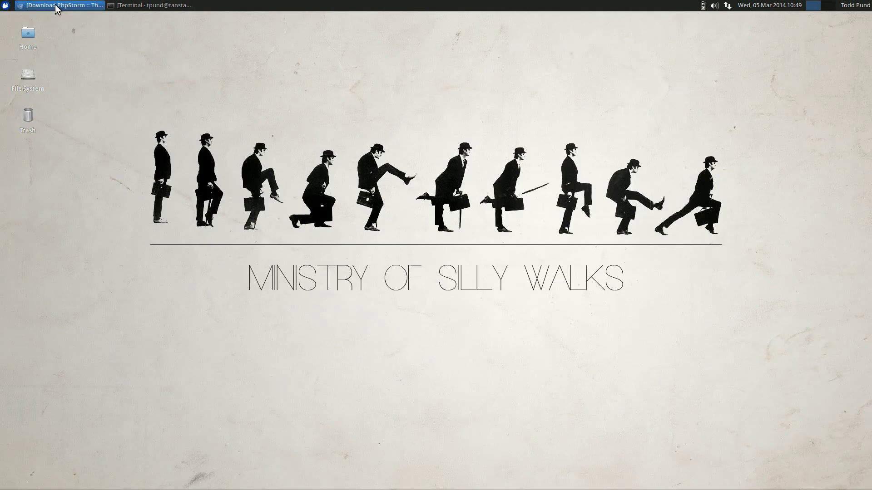
click(56, 7)
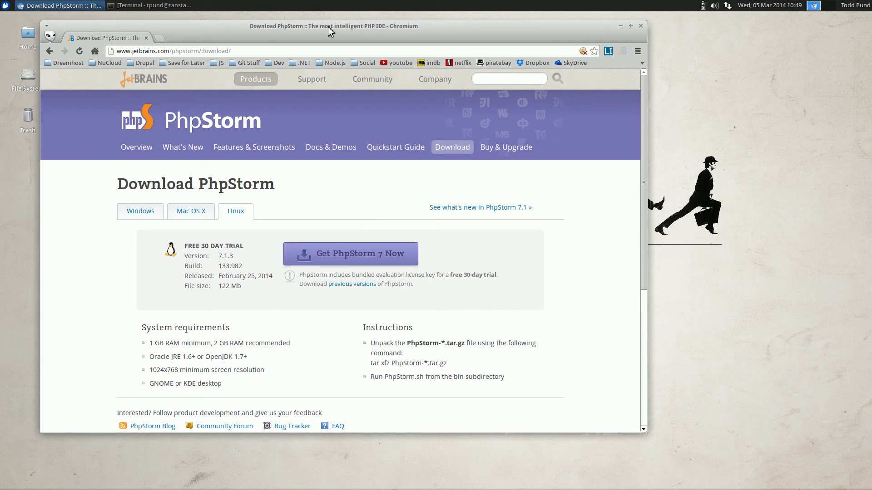
Drag the Chromium PhpStorm download window slightly right and down
drag(327, 27, 367, 34)
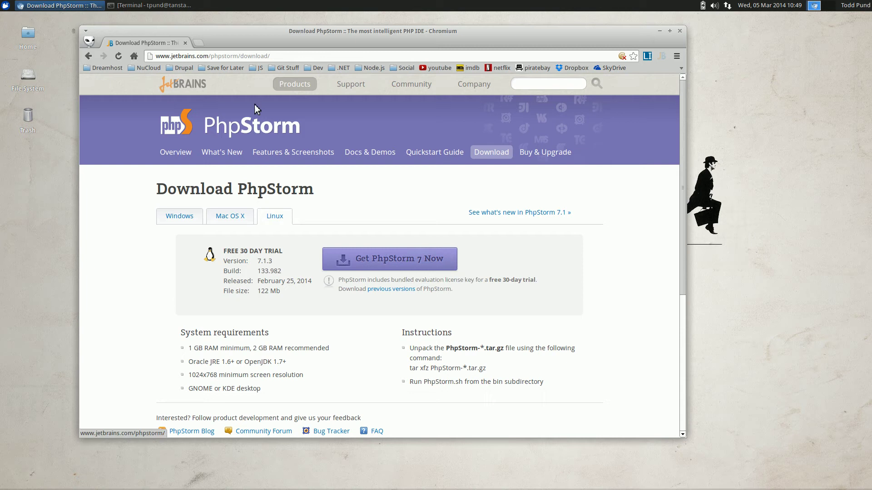
List the Downloads folder and move PhpStorm-7.1.3.tar.gz into /tmp
key(alt+Tab)
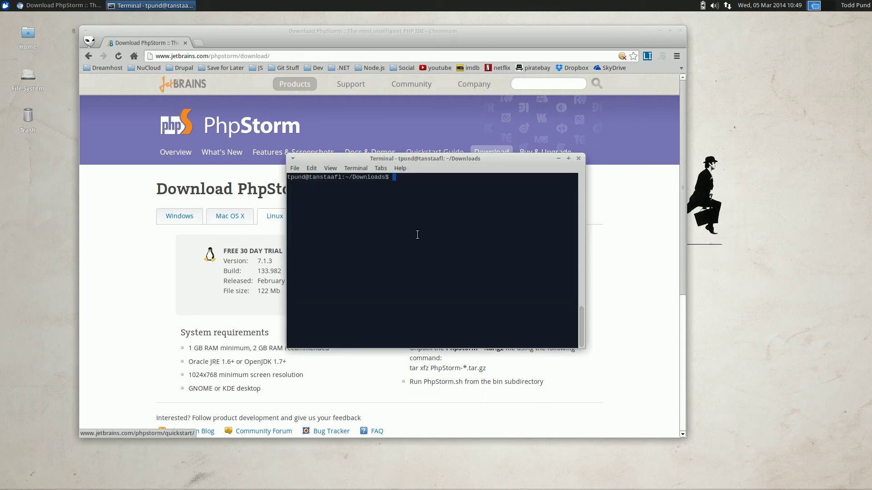
text(ls -la)
key(Return)
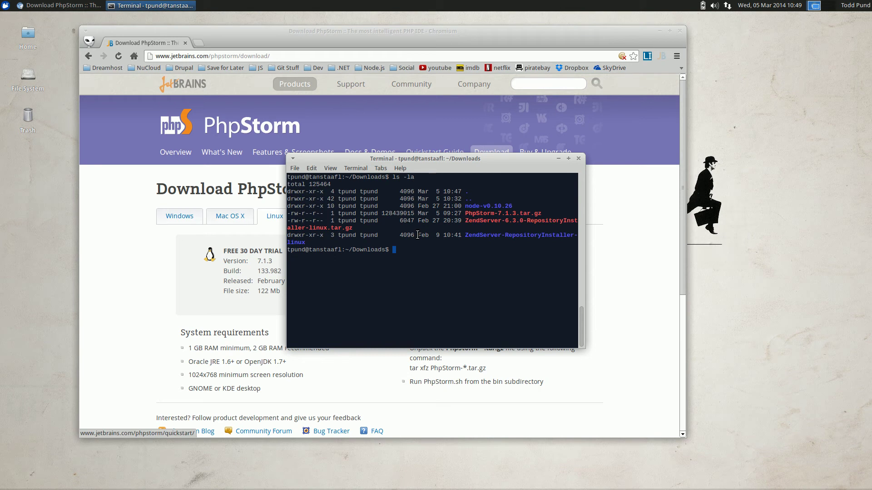
text(mv PhpStorm-7.1.3.tar.gz /tmp)
key(Return)
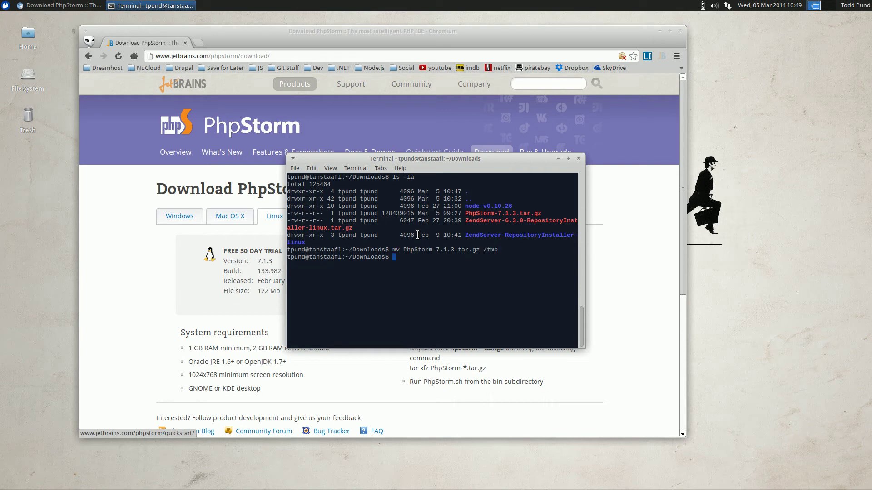
Extract PhpStorm-7.1.3.tar.gz inside /tmp with tar xfz, then become root via sudo su
text(t)
text(ar )
text(xz)
text(z)
text( Php)
key(BackSpace)
key(BackSpace)
key(BackSpace)
key(BackSpace)
key(BackSpace)
key(BackSpace)
key(BackSpace)
text(xvf PhpStorm)
key(BackSpace)
key(BackSpace)
key(BackSpace)
key(BackSpace)
key(BackSpace)
key(BackSpace)
key(BackSpace)
key(BackSpace)
key(BackSpace)
key(BackSpace)
key(BackSpace)
key(BackSpace)
key(BackSpace)
key(BackSpace)
key(BackSpace)
key(BackSpace)
text(cd /tmp)
key(Return)
text(tar )
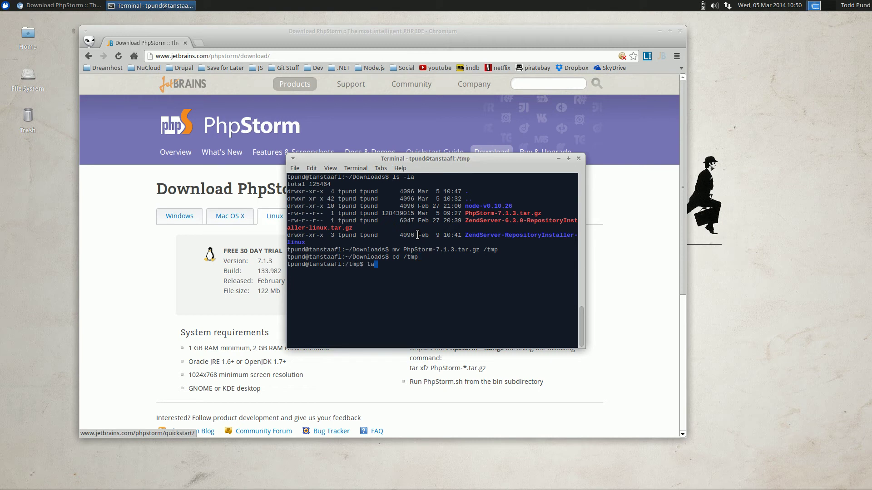
text(xfz PhpStorm-7.1.3.tar.gz)
key(Return)
text(sud)
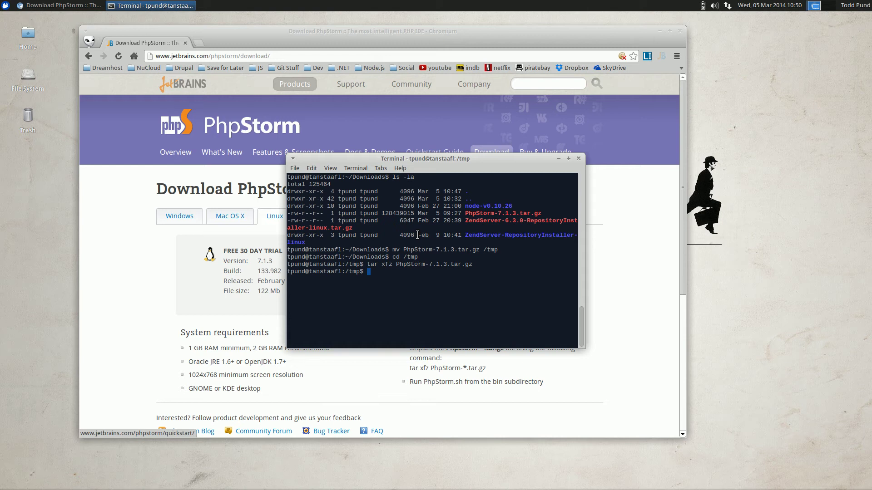
text(o s)
text(u)
key(Return)
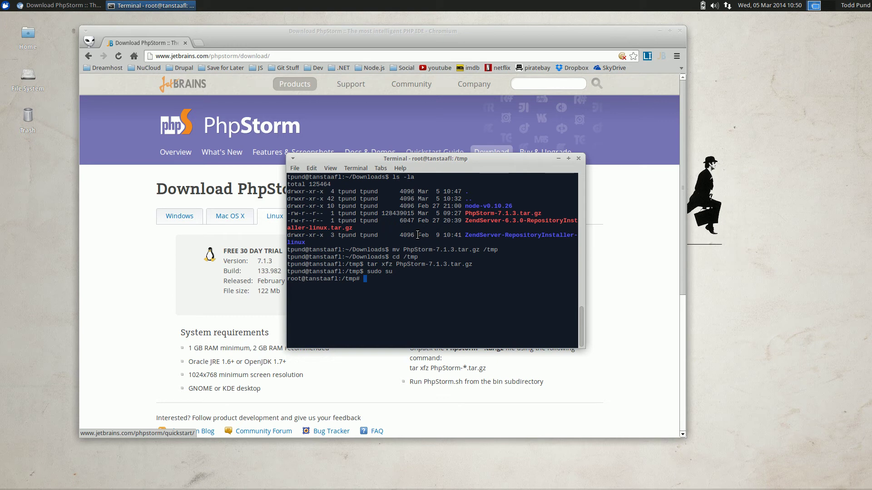
Move the extracted PhpStorm-133.982 folder into /opt
text(mv Php)
key(Tab)
text(1)
key(Tab)
text(/opt)
key(Return)
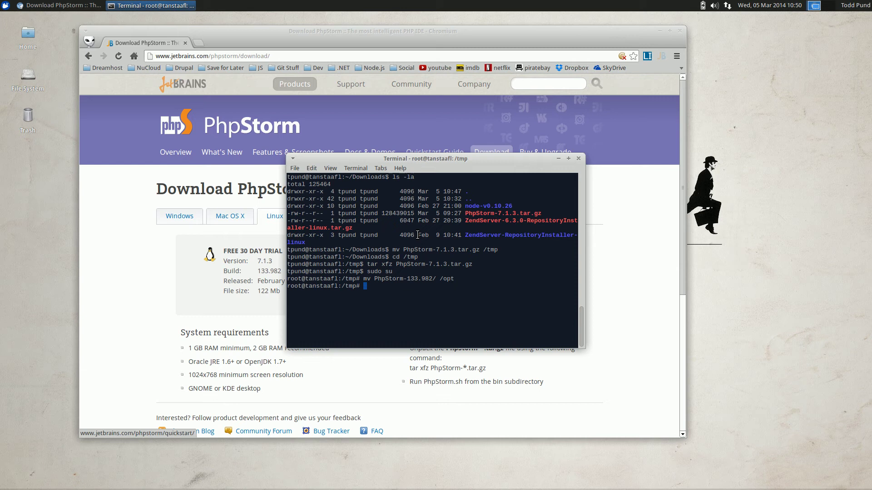
Go into /opt/PhpStorm-133.982/bin and list its files
text(cd /opt)
key(Return)
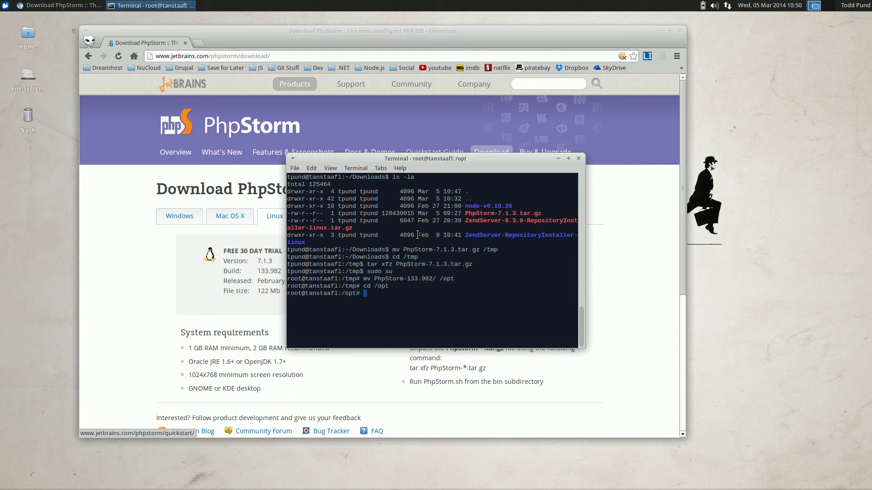
text(ls)
key(Return)
text(cd Ph)
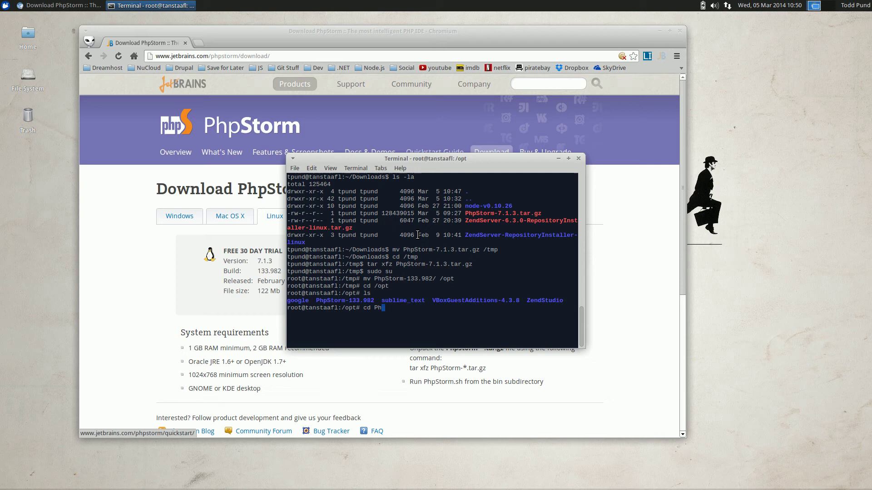
key(Tab)
key(Return)
text(cd bin)
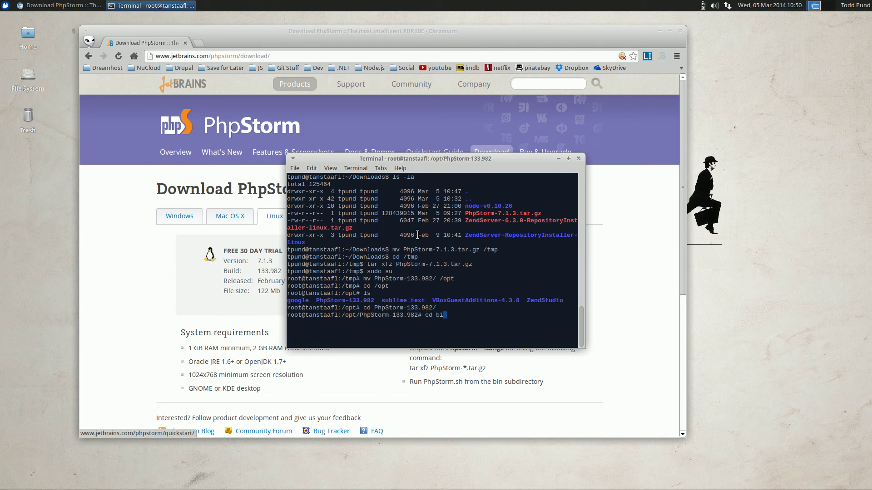
key(Return)
text(ls)
key(Return)
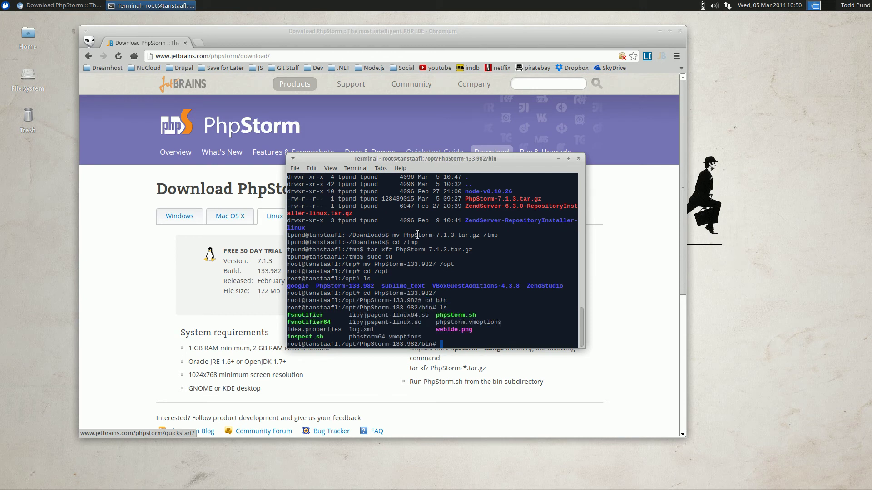
Symlink /opt/PhpStorm-133.982/bin/phpstorm.sh as /usr/bin/phpstorm
text(ln -s /opt/Php)
key(Tab)
text(bin/phpstorm)
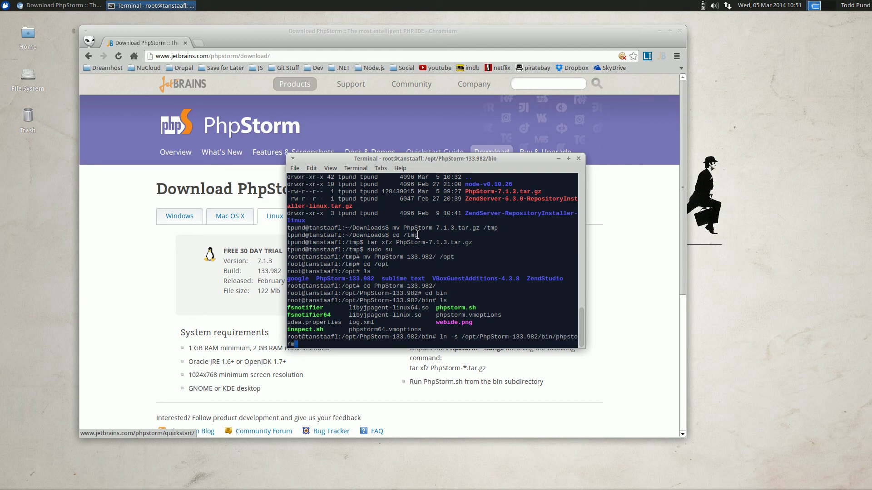
text(.sh /usr/bin/phpstorm)
key(Return)
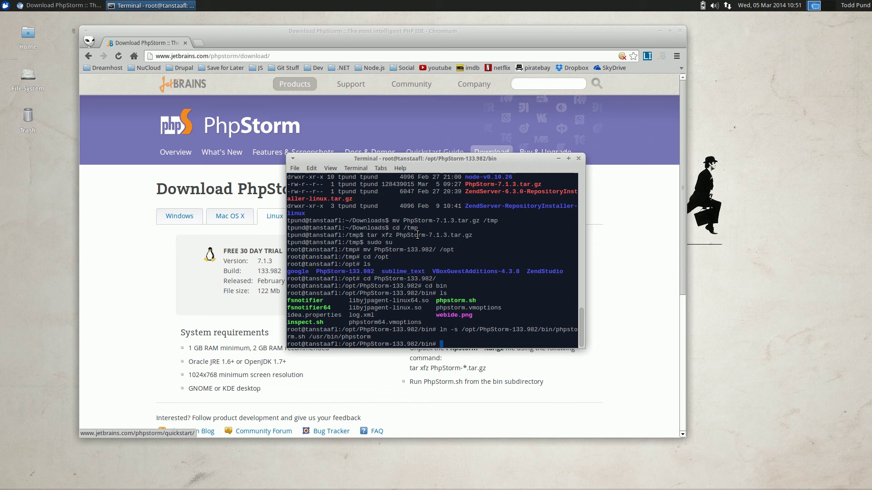
Leave the root shell and return to the home folder
text(exit)
key(Return)
text(cd)
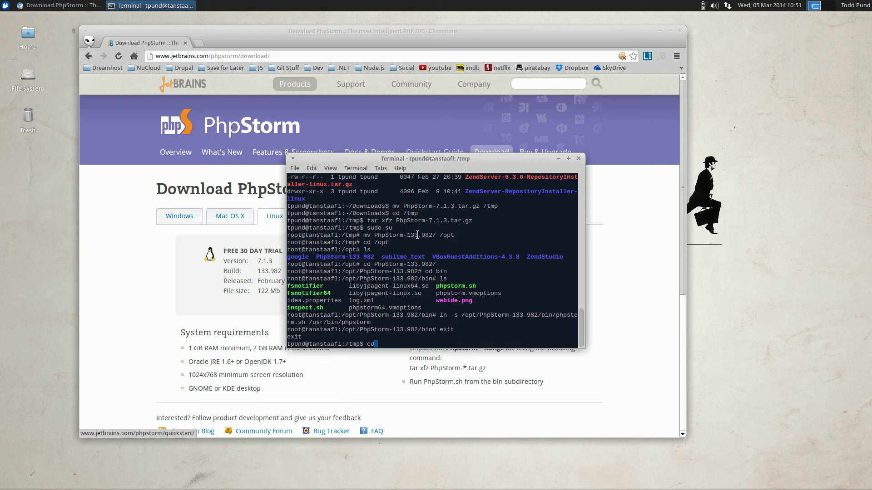
text( ~)
key(Return)
Launch PhpStorm 7.1.3 with the phpstorm command, then open a new terminal window
text(php)
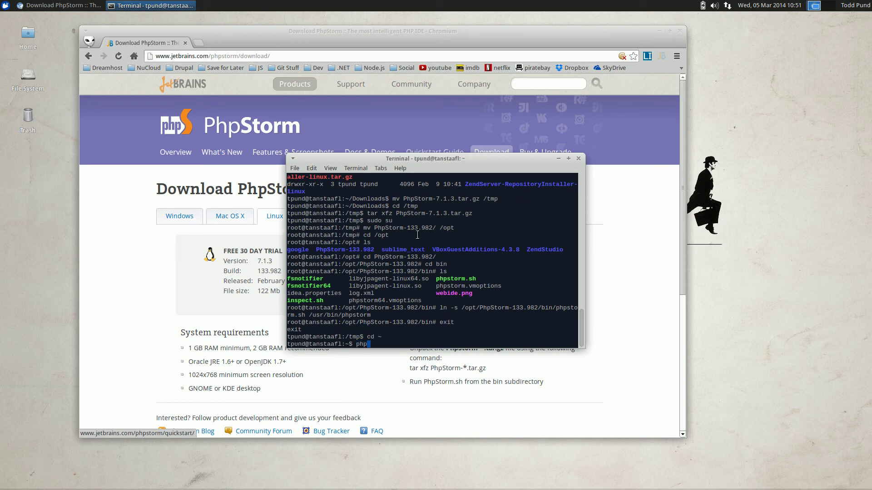
text(storm)
key(Return)
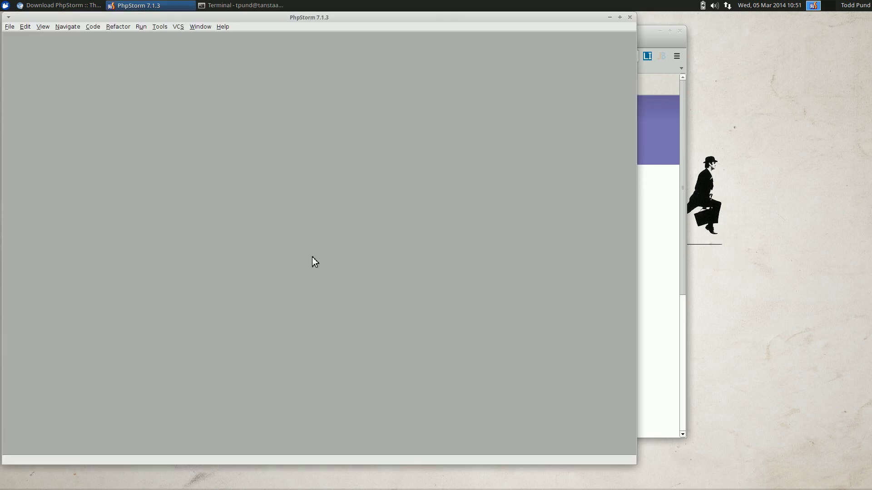
key(alt+Tab)
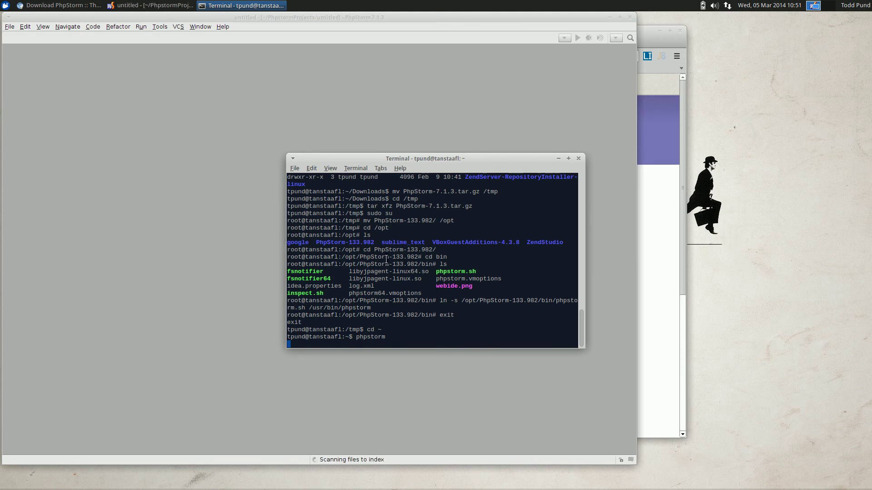
key(ctrl+shift+n)
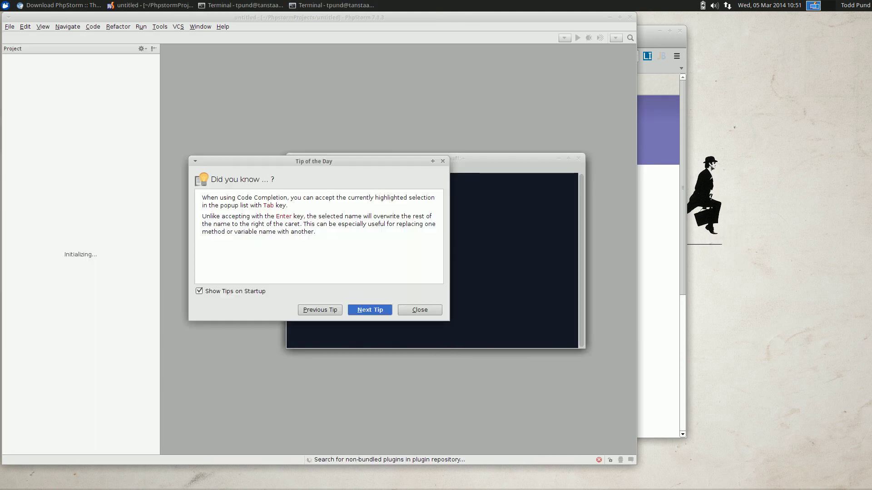
Dismiss Tip of the Day and list the contents of /usr/share/applications
click(438, 310)
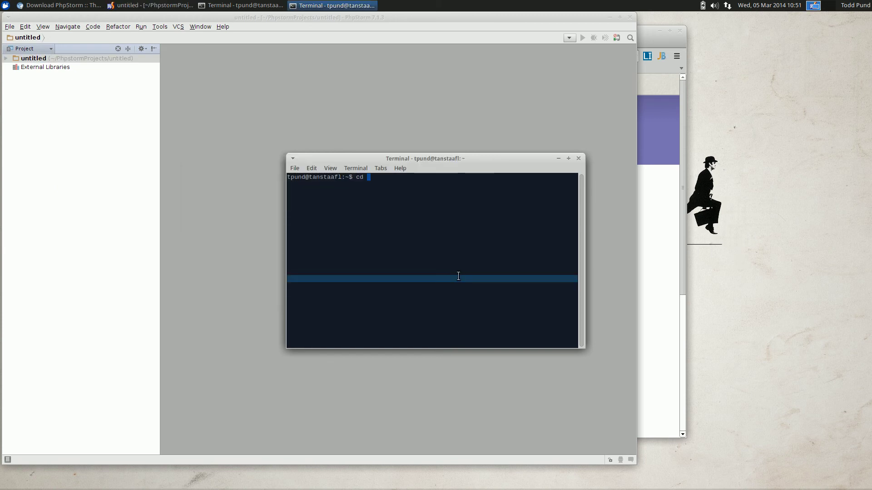
right_click(455, 275)
click(450, 250)
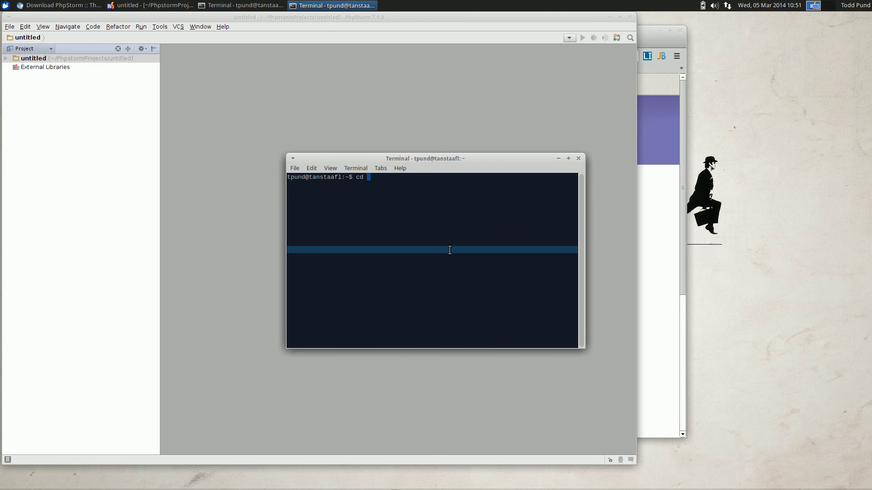
text(d)
key(BackSpace)
text(/usr/share/applications)
key(Return)
text(ls)
key(Return)
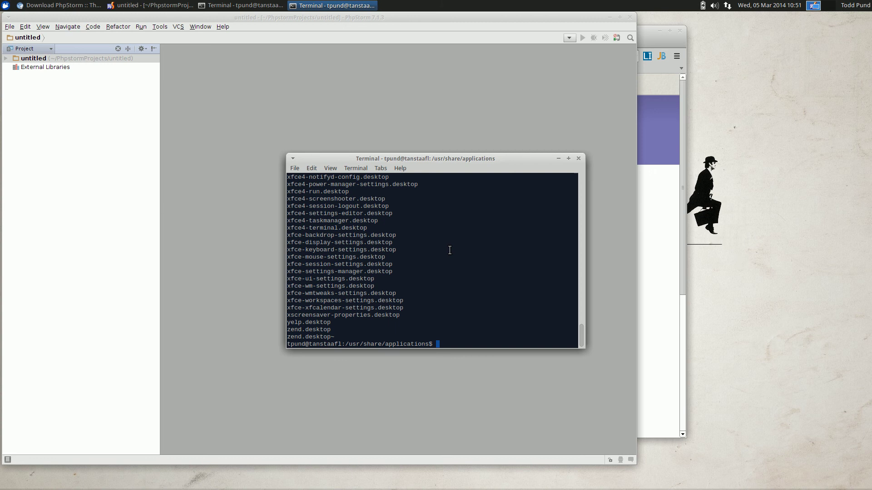
Open phpstorm.desktop in nano with sudo, supplying the administrator password
text(nano)
key(BackSpace)
key(BackSpace)
key(BackSpace)
key(BackSpace)
key(BackSpace)
text(sudo n)
text(no pph)
key(BackSpace)
key(BackSpace)
text(hpstorm.desktp)
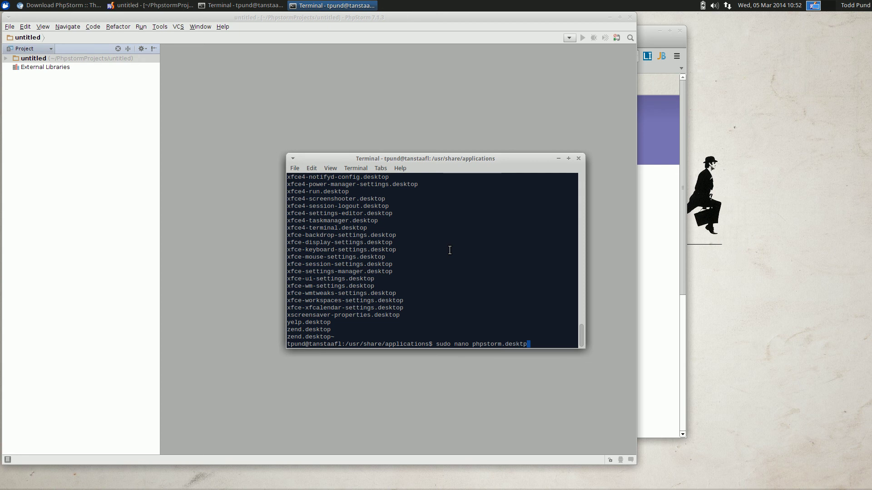
text(p)
key(Return)
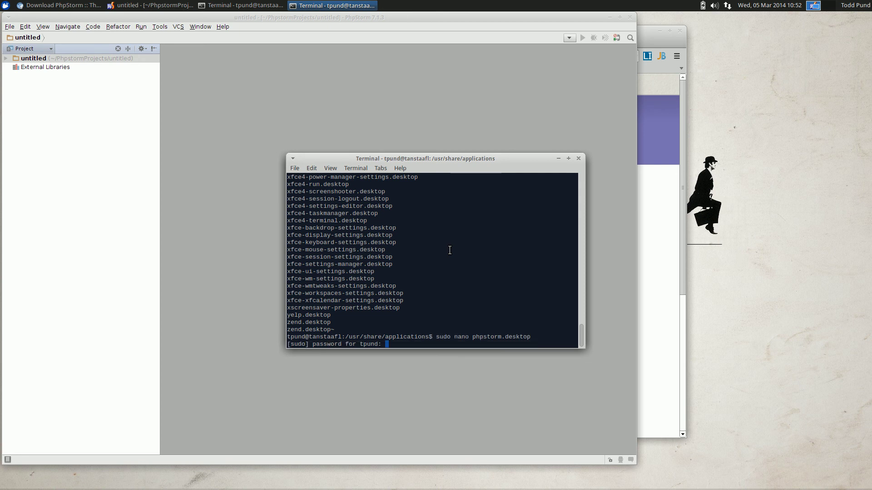
key(Return)
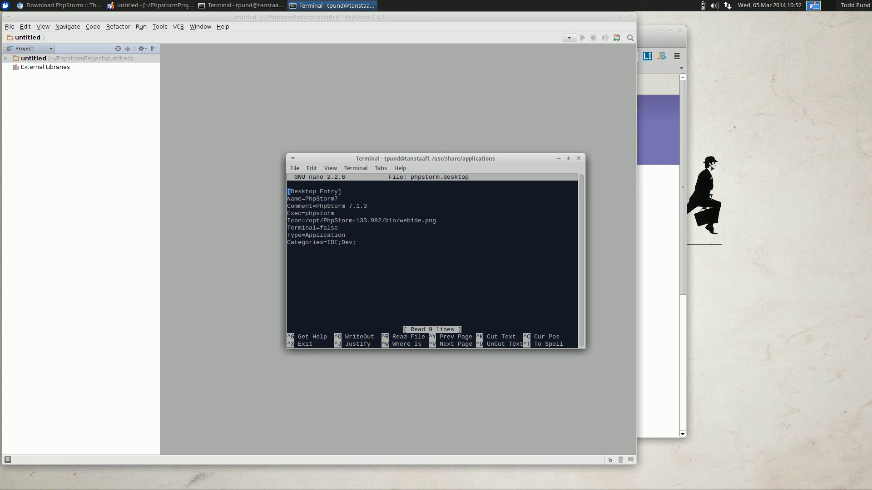
click(6, 5)
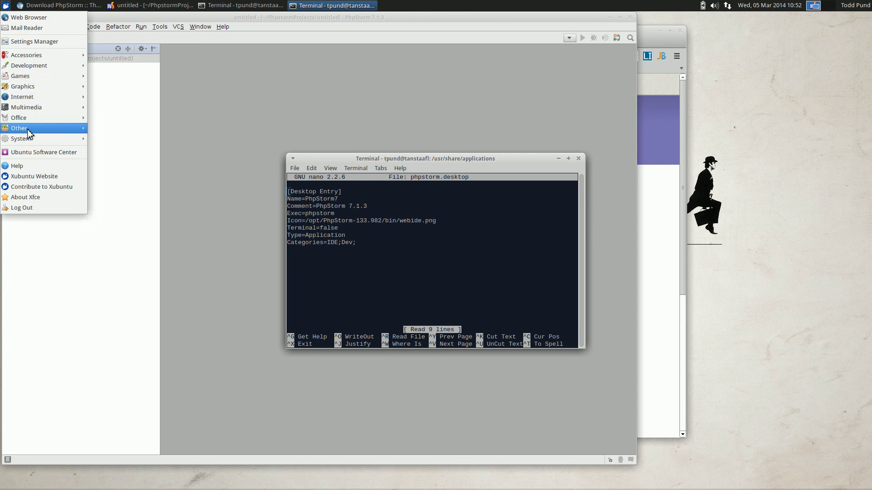
click(32, 42)
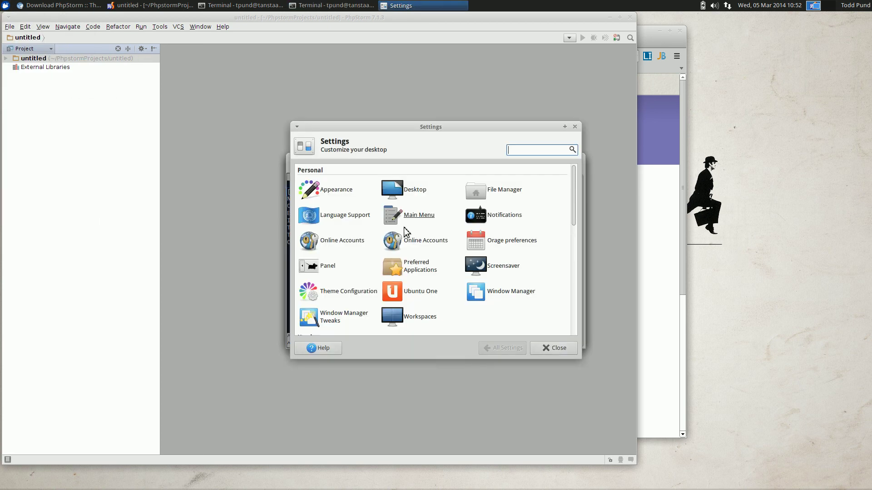
click(415, 215)
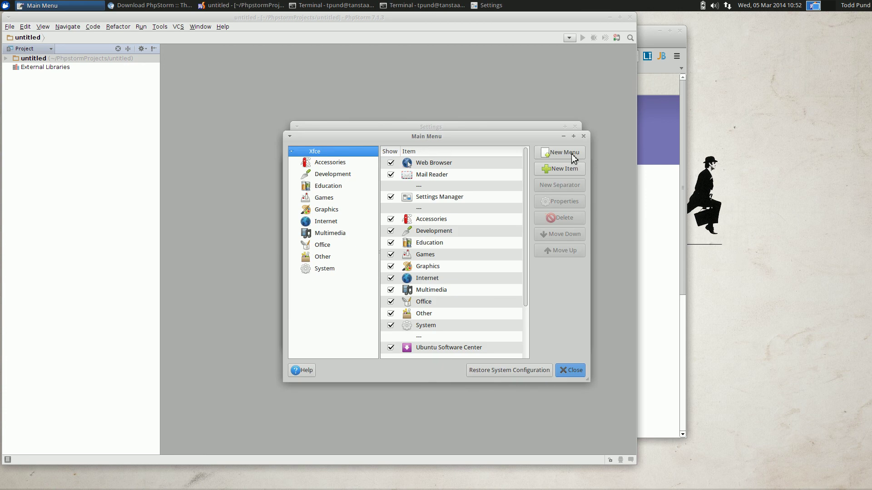
click(559, 168)
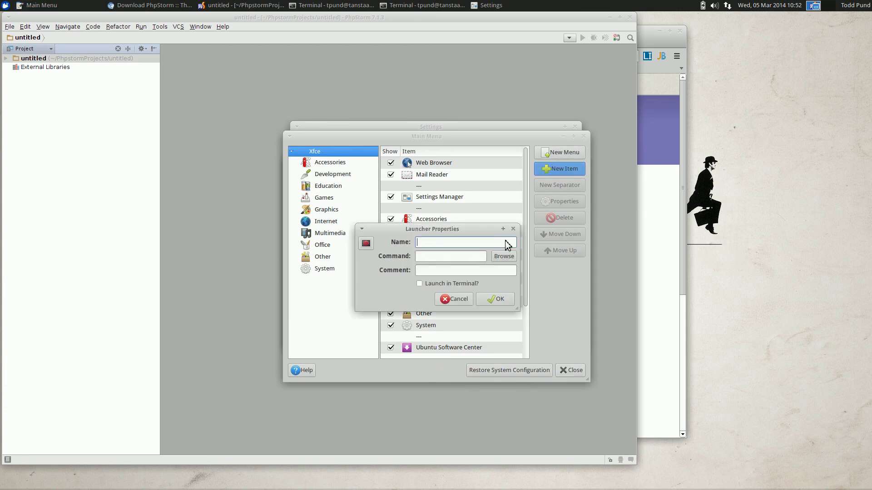
click(454, 300)
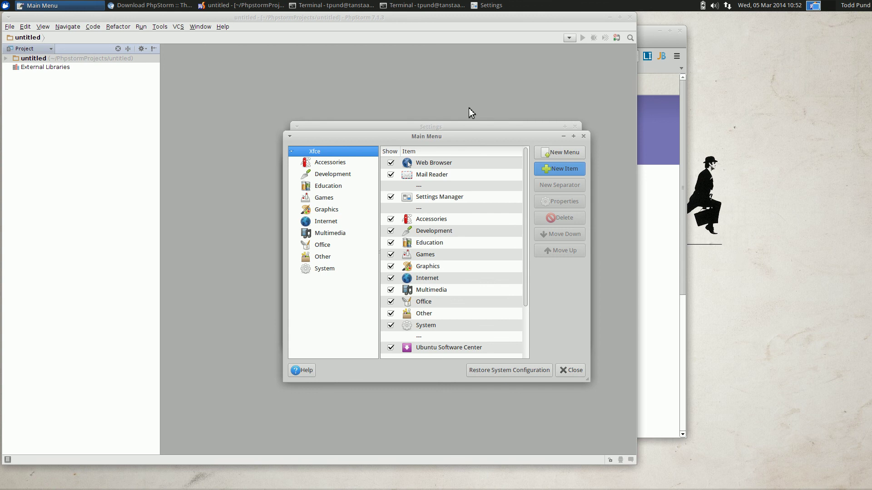
drag(437, 137, 413, 128)
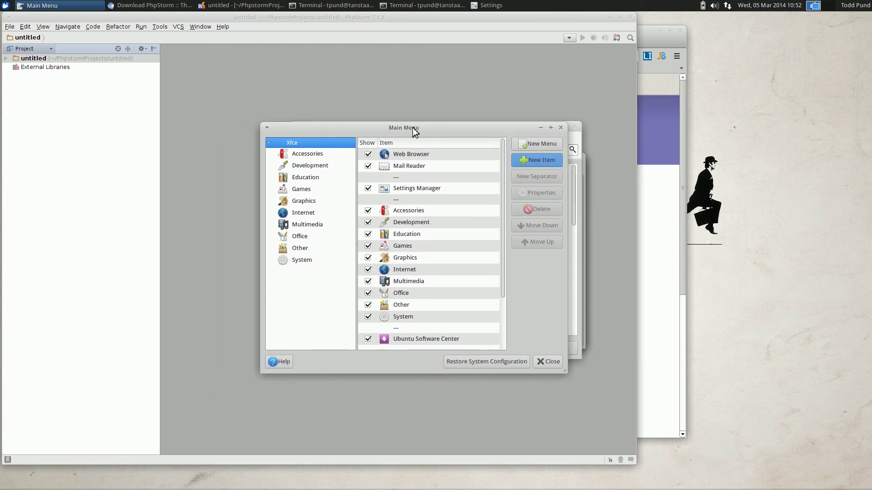
click(548, 365)
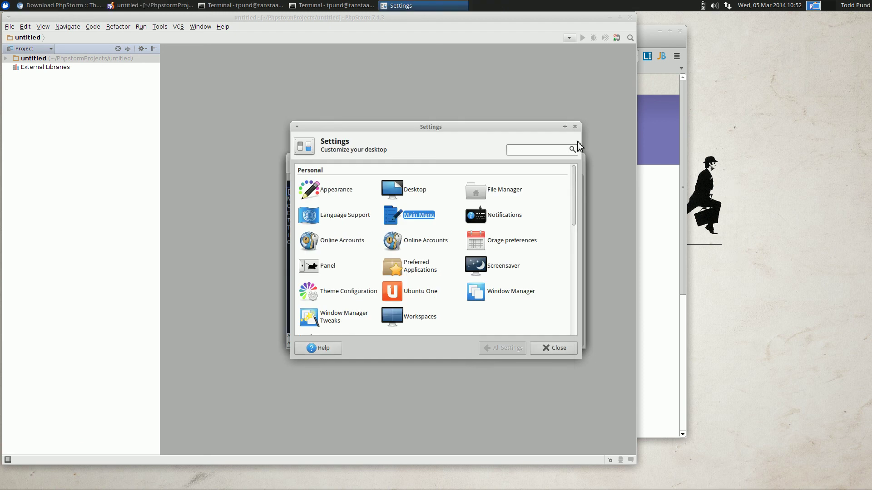
click(575, 127)
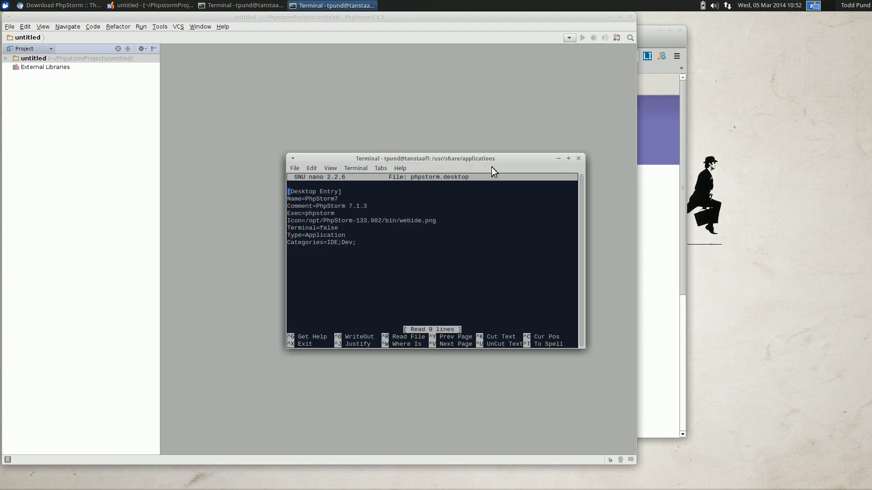
Exit full screen so the Ubuntu Dev VM sits in a window on the host desktop
key(Control_R+f)
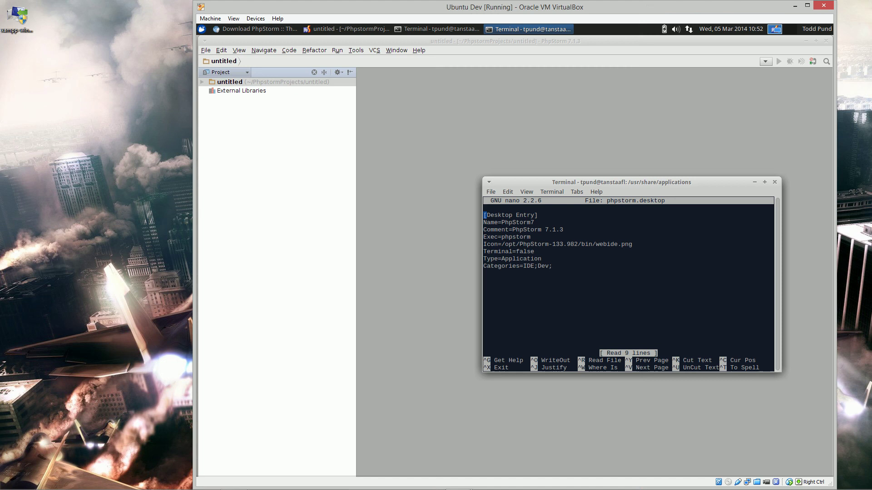